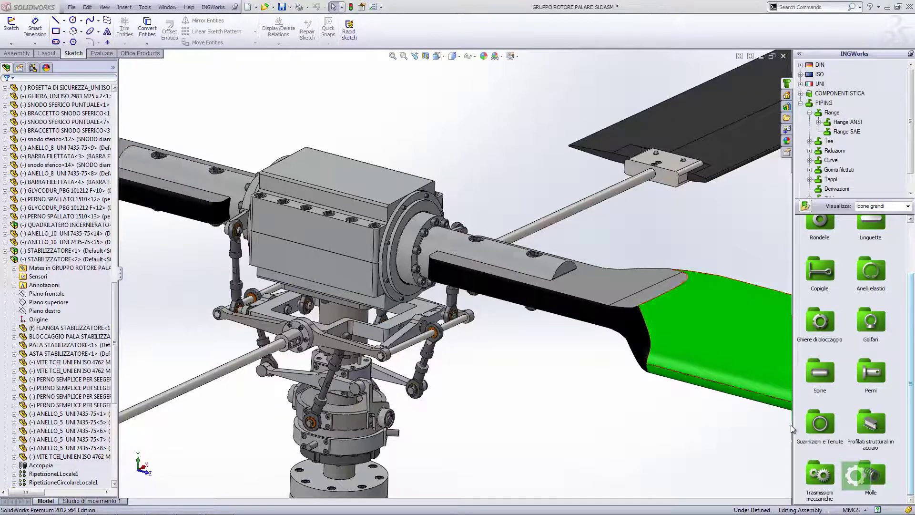
Step: Pan and zoom the rotor assembly to the stabiliser blade clamp block and select it
{"action": "middle_click_drag", "start_coordinate": [665, 230], "coordinate": [583, 308], "text": "ctrl"}
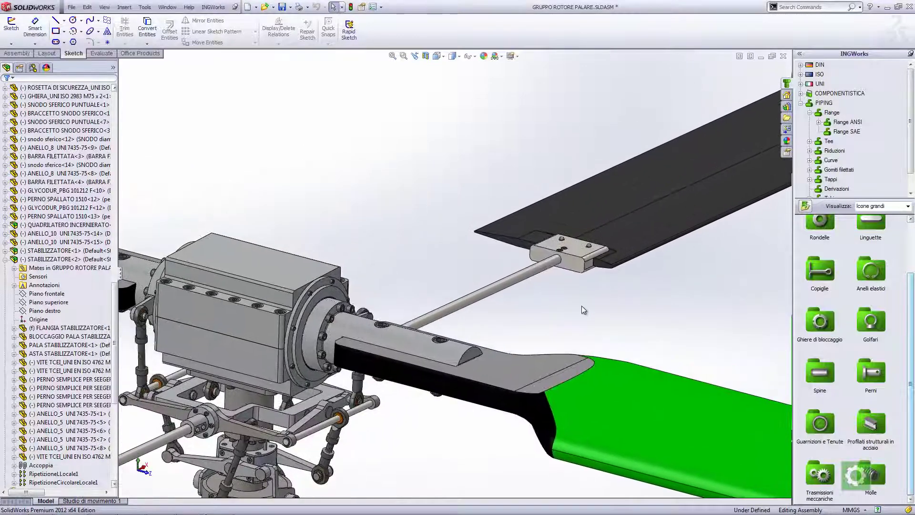
{"action": "scroll", "coordinate": [604, 293], "scroll_direction": "down", "scroll_amount": 2}
{"action": "scroll", "coordinate": [565, 248], "scroll_direction": "down", "scroll_amount": 2}
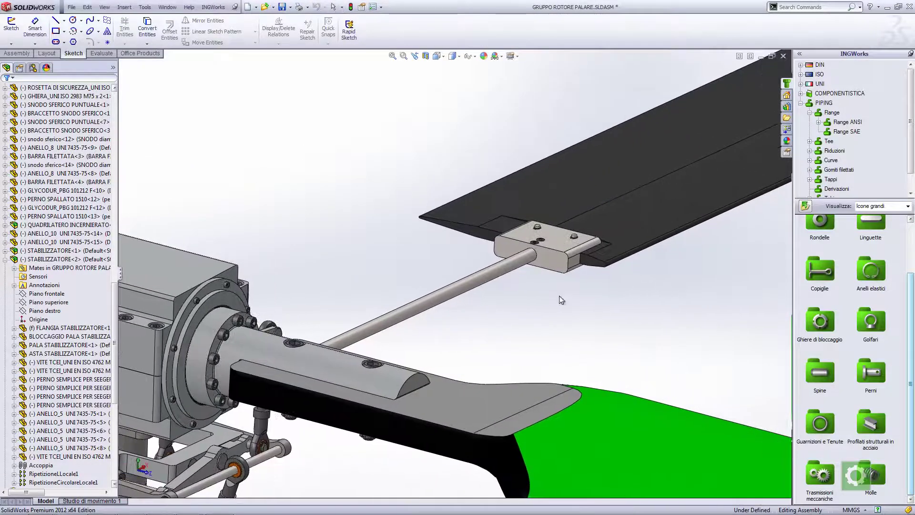
{"action": "left_click", "coordinate": [566, 247]}
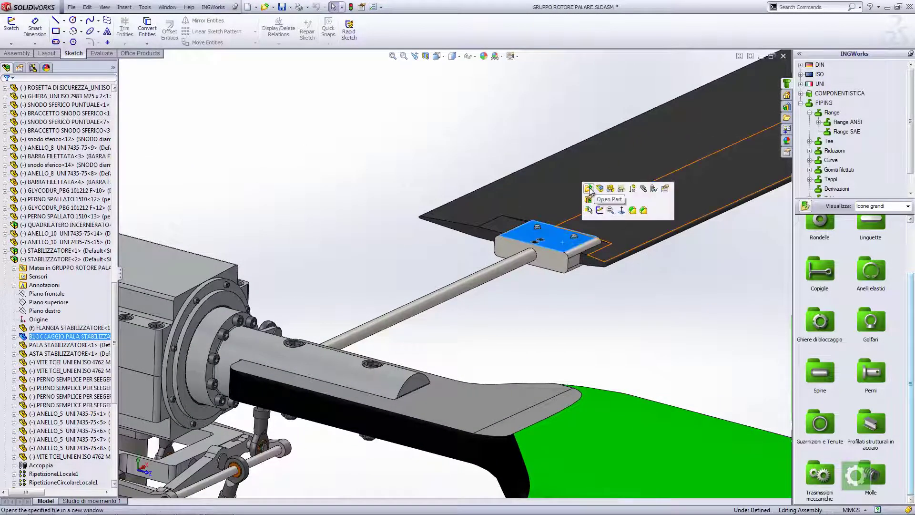
Step: Open the clamp block as a part, orbit it, then open its drawing from the tree root
{"action": "left_click", "coordinate": [593, 192]}
{"action": "mouse_move", "coordinate": [534, 223]}
{"action": "middle_mouse_down"}
{"action": "mouse_move", "coordinate": [485, 301]}
{"action": "mouse_move", "coordinate": [467, 259]}
{"action": "mouse_move", "coordinate": [381, 237]}
{"action": "middle_mouse_up"}
{"action": "scroll", "coordinate": [482, 291], "scroll_direction": "up", "scroll_amount": 3}
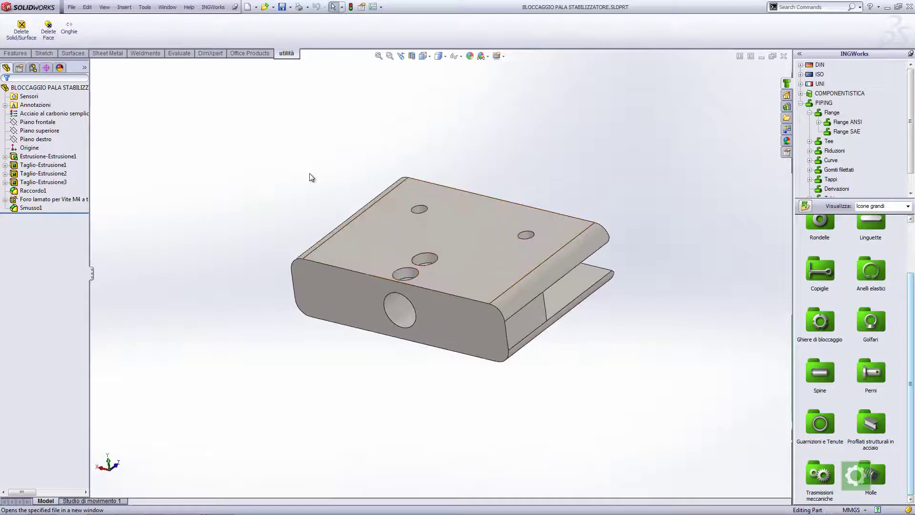
{"action": "middle_click_drag", "start_coordinate": [315, 190], "coordinate": [313, 162]}
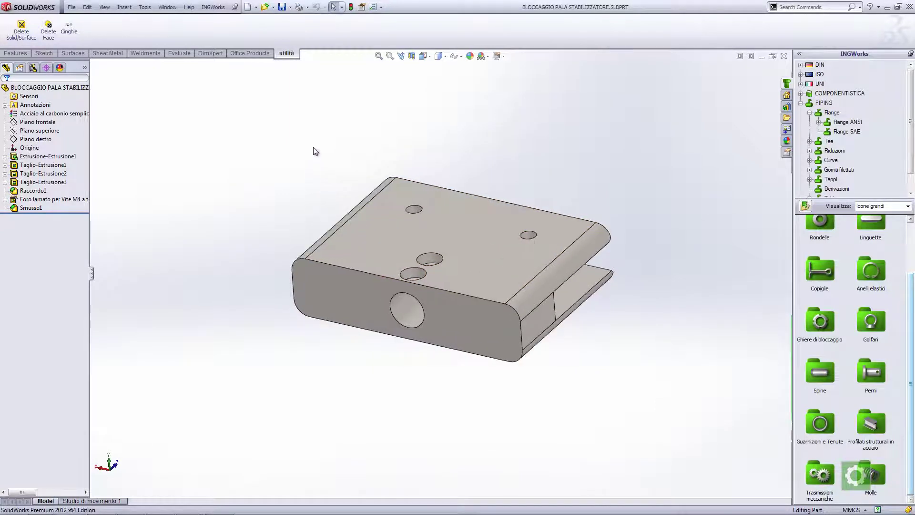
{"action": "right_click", "coordinate": [83, 91]}
{"action": "left_click", "coordinate": [137, 129]}
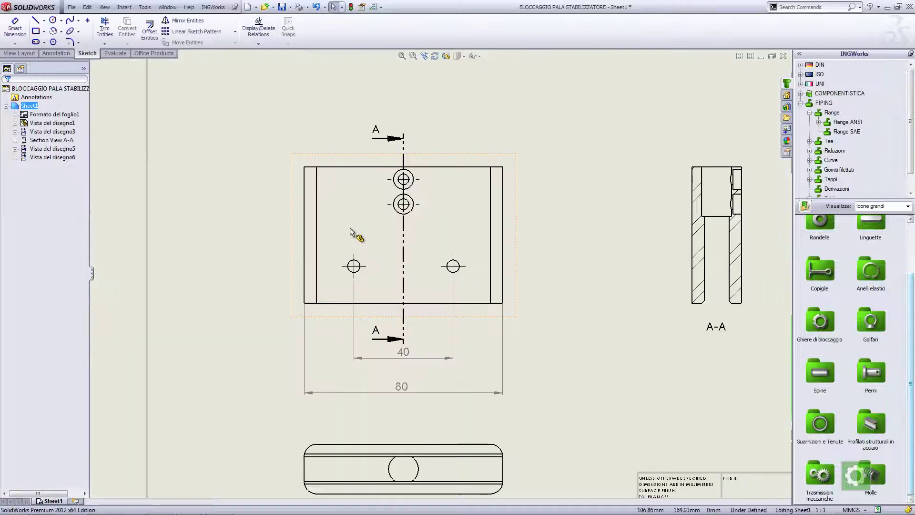
Step: Move the 40 dimension down, add 'max' to the 80 dimension, and lower it
{"action": "left_click_drag", "start_coordinate": [410, 353], "coordinate": [407, 399]}
{"action": "scroll", "coordinate": [427, 381], "scroll_direction": "down", "scroll_amount": 2}
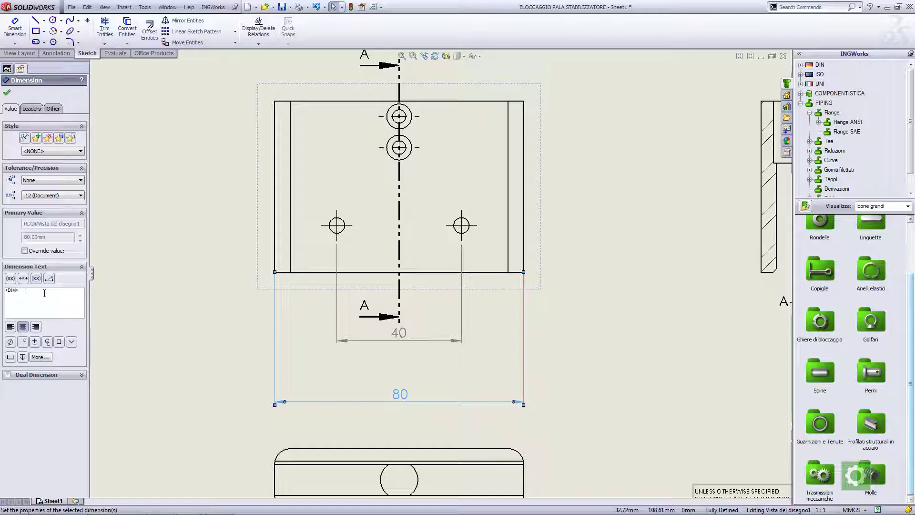
{"action": "type", "text": "max"}
{"action": "left_click", "coordinate": [7, 93]}
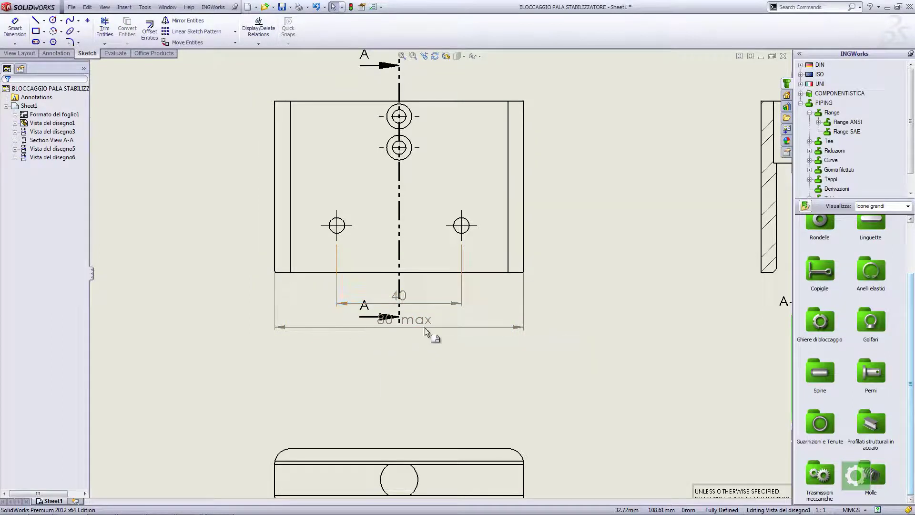
{"action": "left_click_drag", "start_coordinate": [417, 325], "coordinate": [417, 378]}
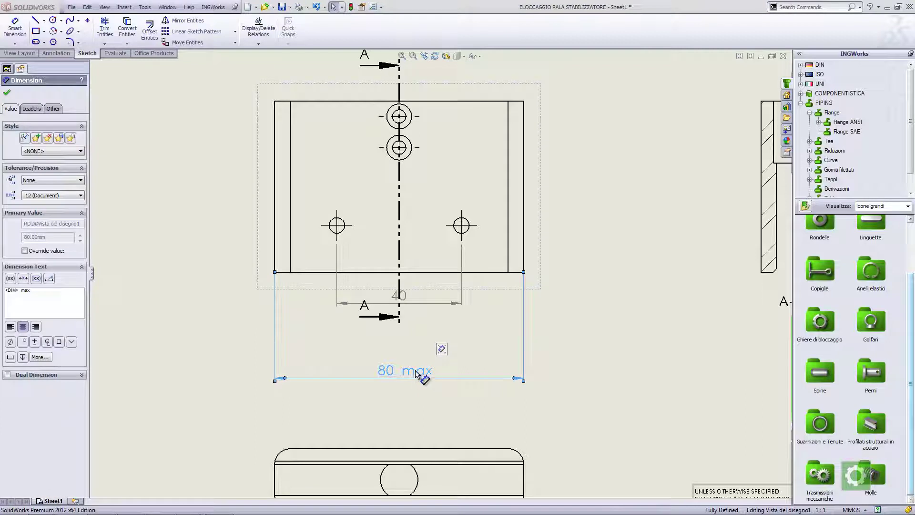
Step: Remove 'max' so the dimension reads plain 80, and reposition it below the 40
{"action": "left_click", "coordinate": [403, 298]}
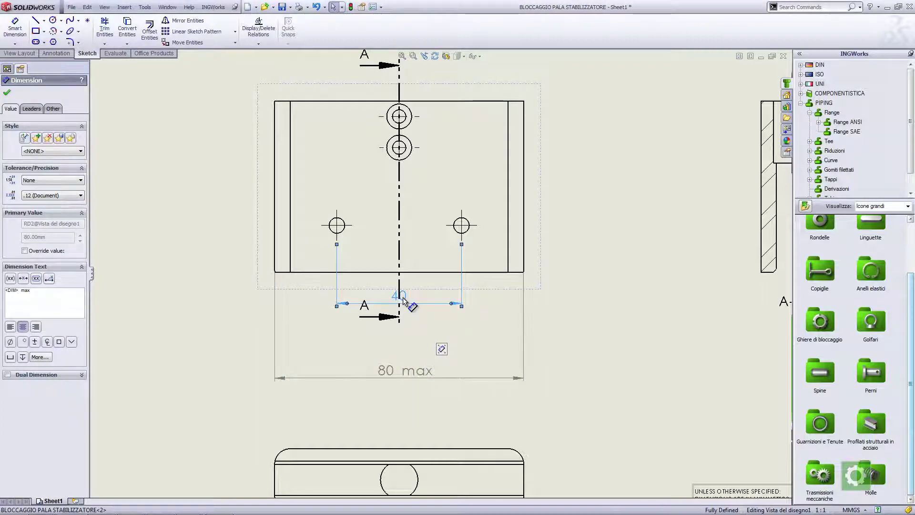
{"action": "left_click", "coordinate": [431, 382]}
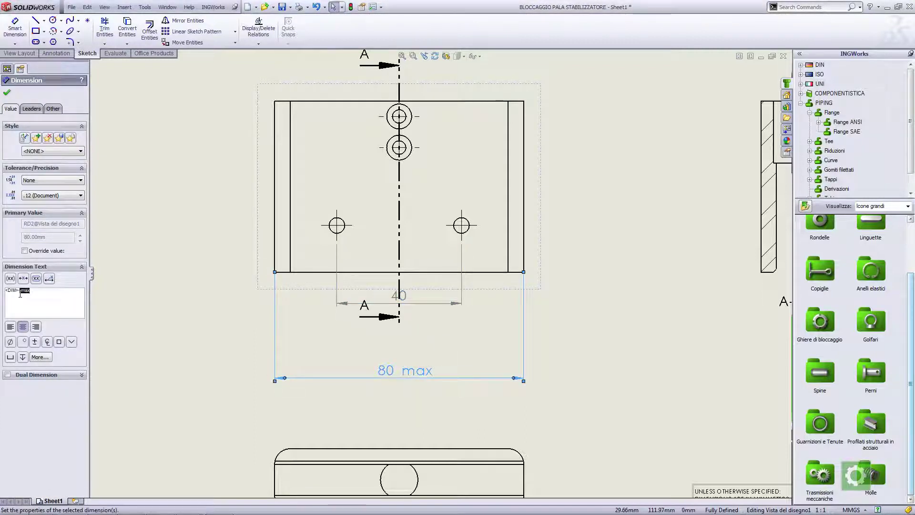
{"action": "key", "text": "Delete"}
{"action": "left_click", "coordinate": [7, 95]}
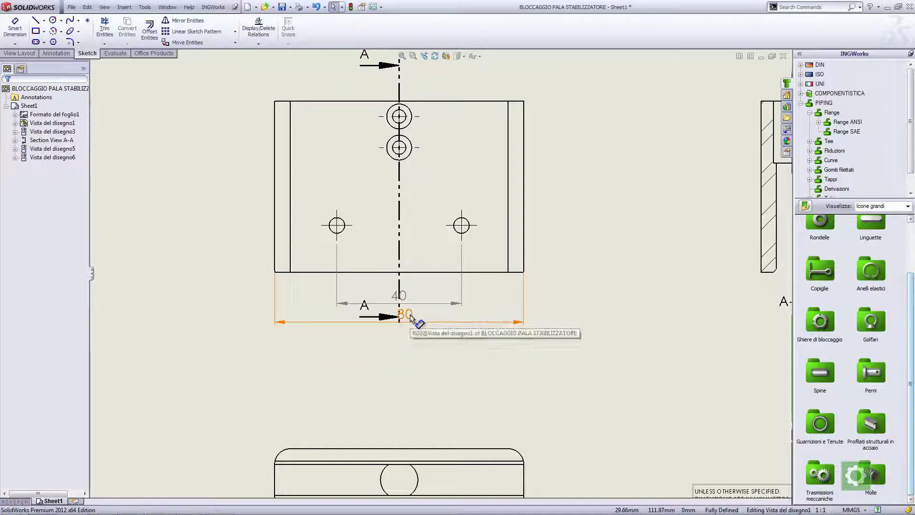
{"action": "left_click", "coordinate": [410, 315]}
{"action": "left_click_drag", "start_coordinate": [410, 317], "coordinate": [408, 367]}
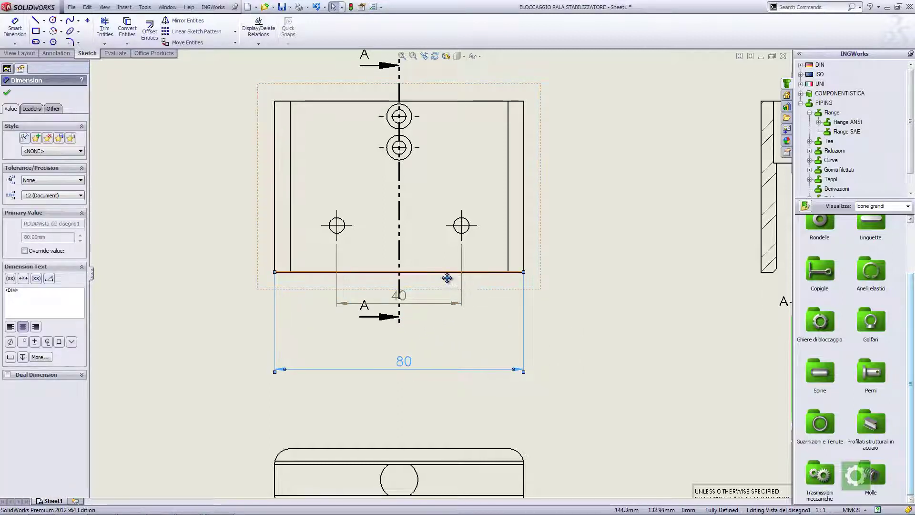
{"action": "middle_click_drag", "start_coordinate": [443, 276], "coordinate": [441, 286]}
{"action": "key", "text": "Escape"}
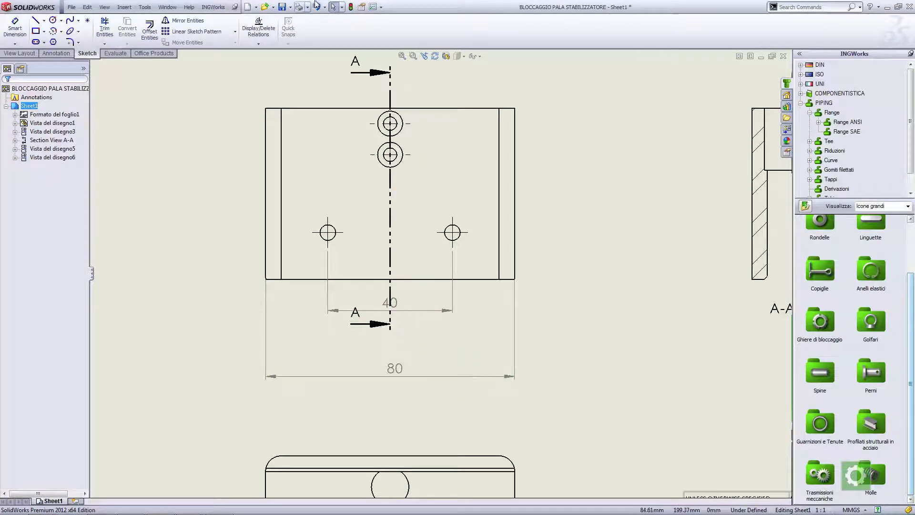
Step: Turn off 'Reduce spacing when dimensions are deleted or edited' in System Options > Drawings
{"action": "left_click", "coordinate": [373, 8]}
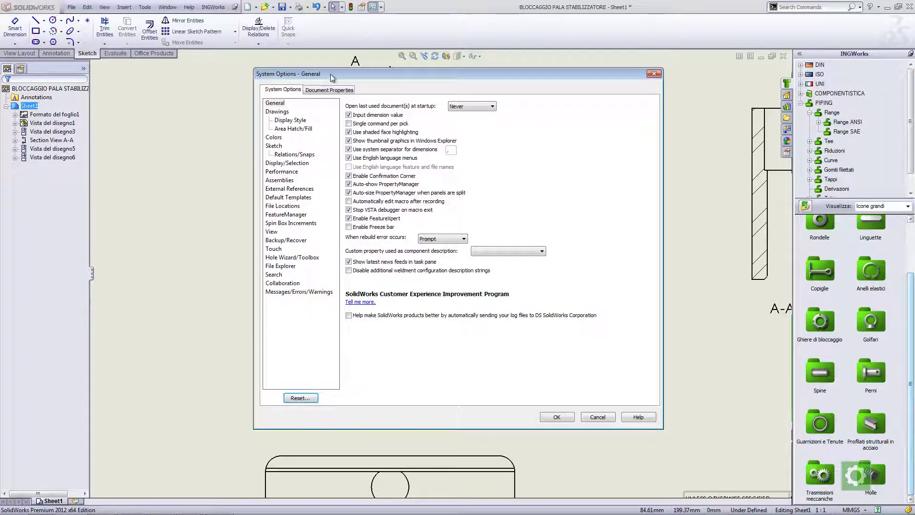
{"action": "left_click_drag", "start_coordinate": [332, 78], "coordinate": [260, 80]}
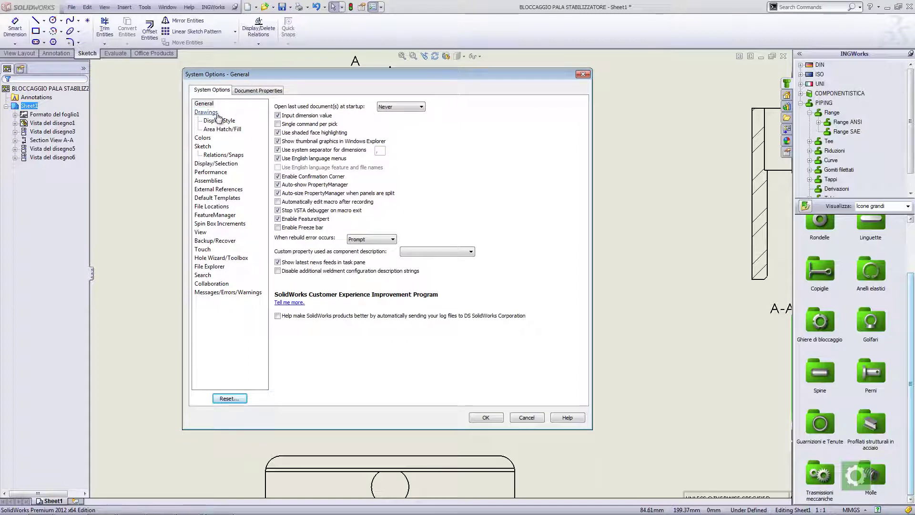
{"action": "left_click", "coordinate": [256, 91]}
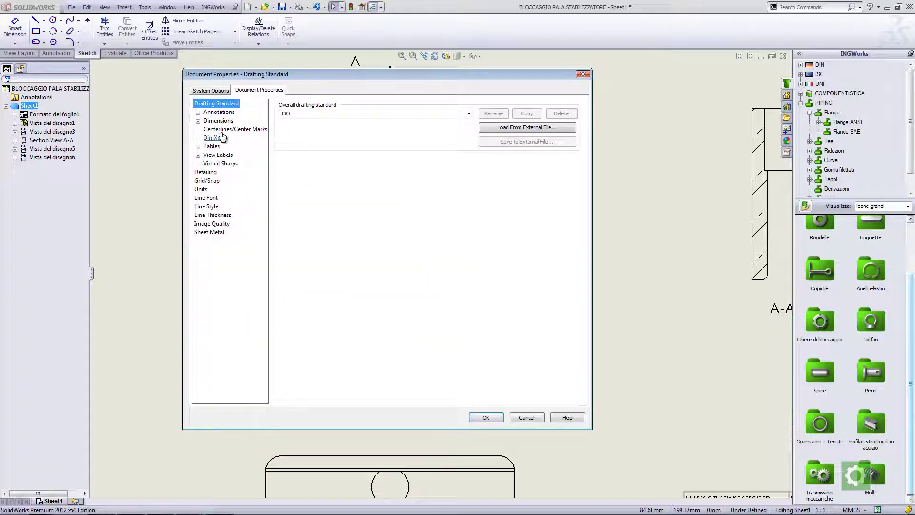
{"action": "left_click", "coordinate": [205, 122]}
{"action": "left_click", "coordinate": [198, 121]}
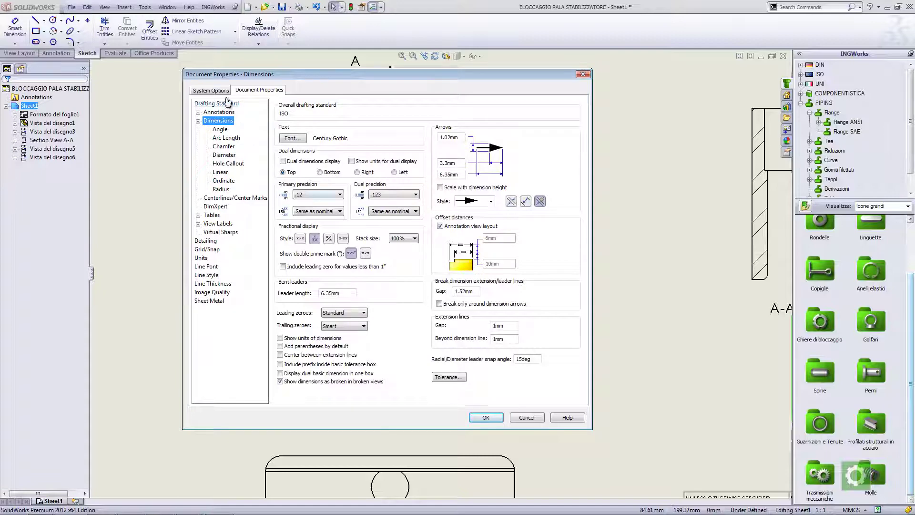
{"action": "left_click", "coordinate": [213, 93]}
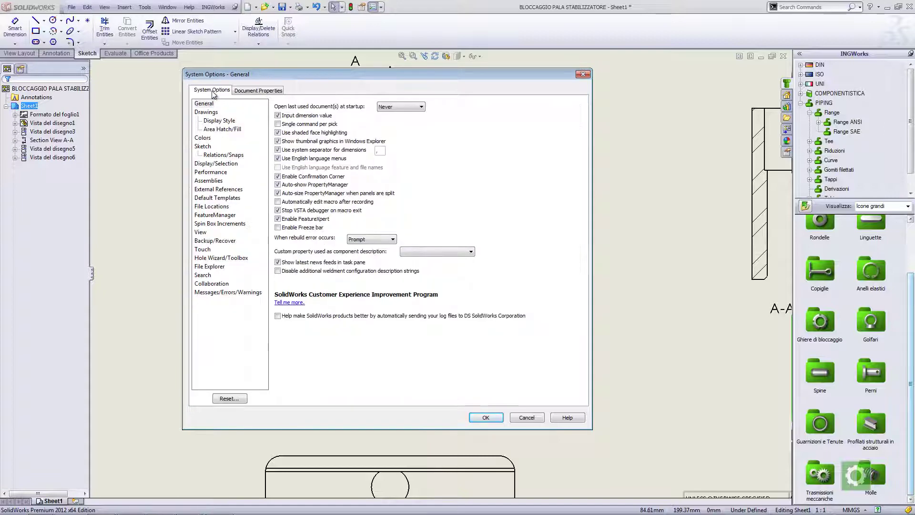
{"action": "left_click", "coordinate": [206, 113]}
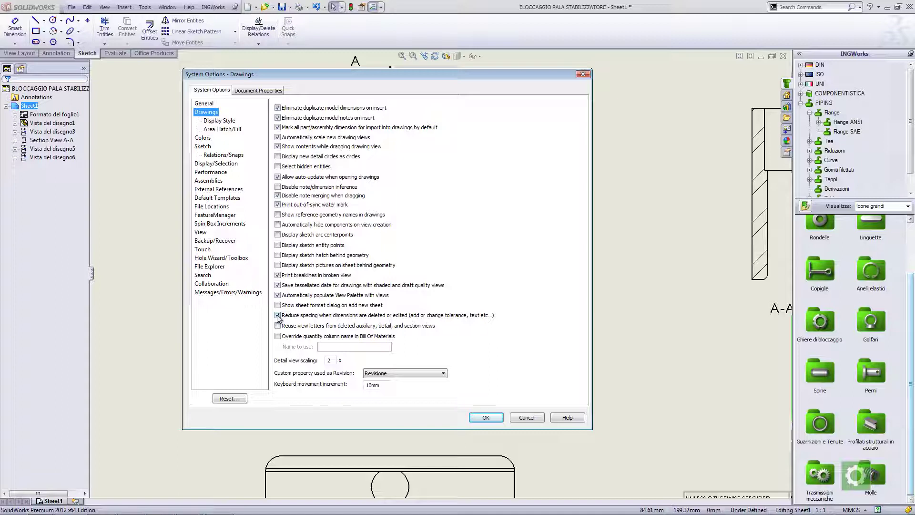
{"action": "left_click", "coordinate": [278, 315]}
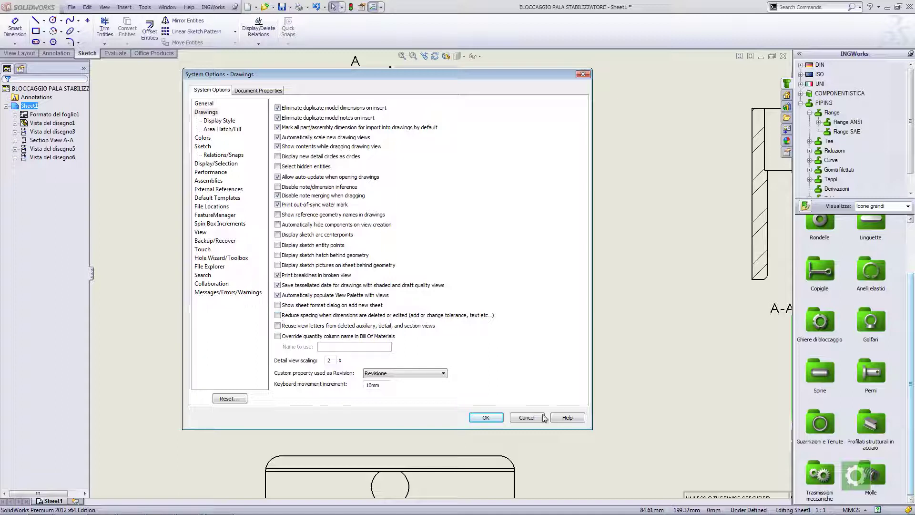
{"action": "left_click", "coordinate": [489, 418]}
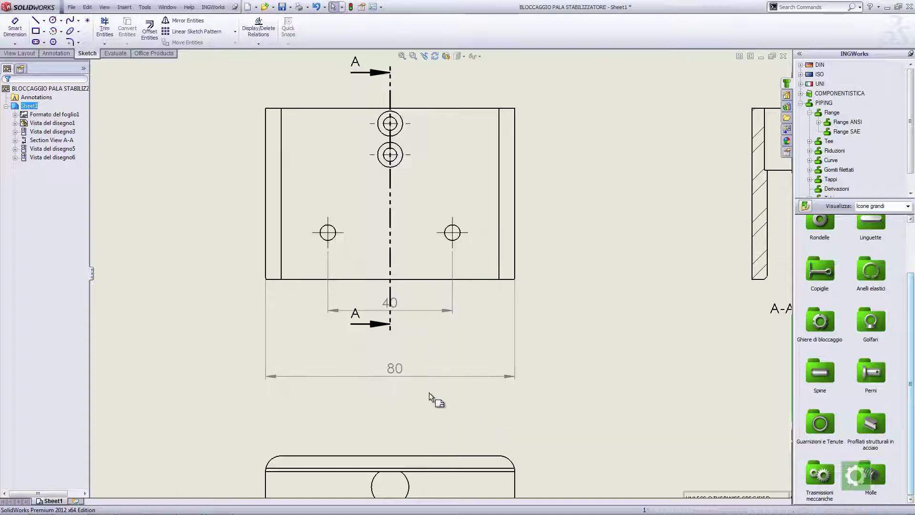
Step: Make the overall dimension read '80 max' and place the 40 dimension just above it
{"action": "left_click", "coordinate": [401, 376]}
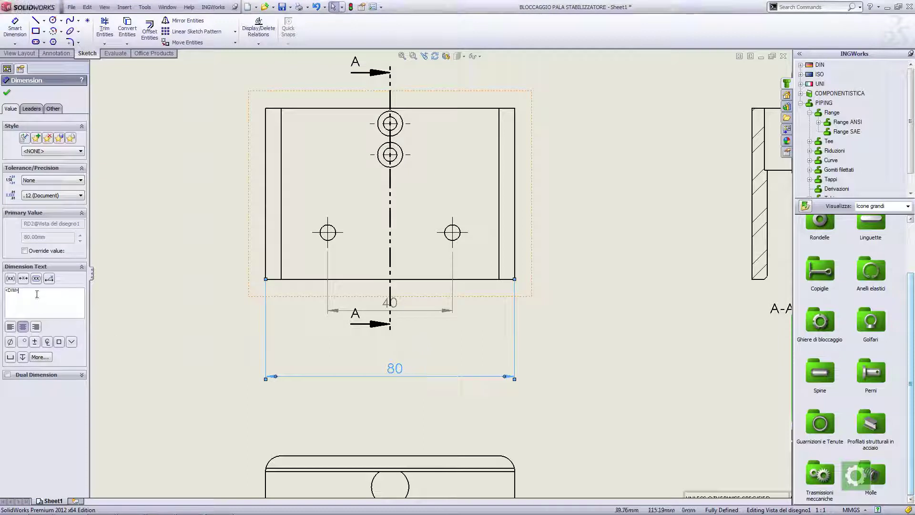
{"action": "type", "text": " max"}
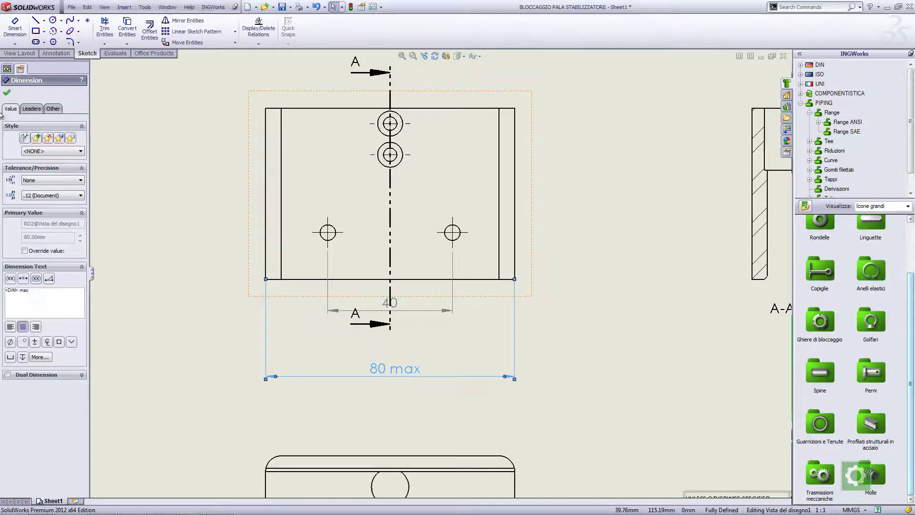
{"action": "left_click", "coordinate": [8, 97]}
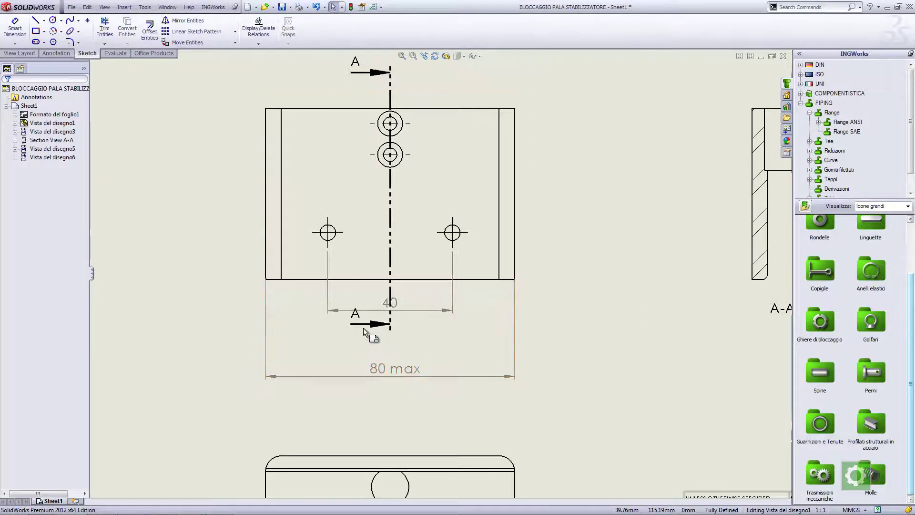
{"action": "left_click_drag", "start_coordinate": [395, 308], "coordinate": [396, 344]}
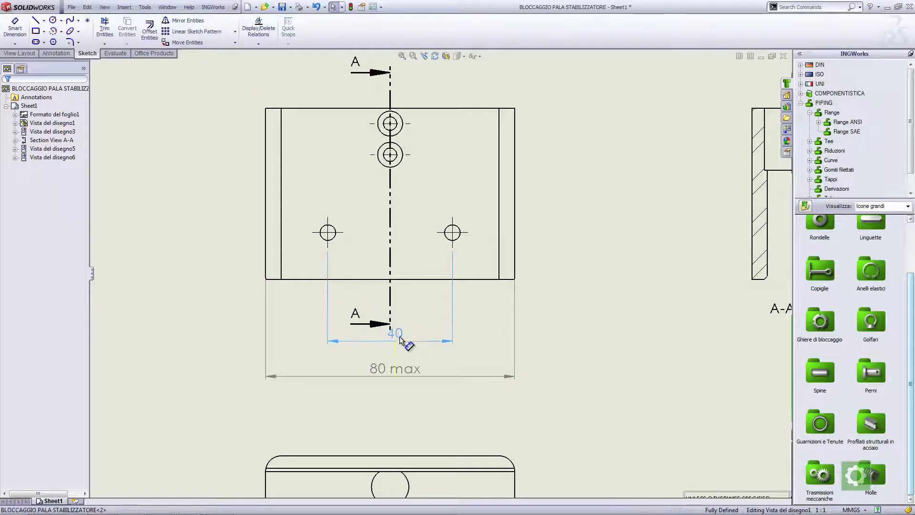
{"action": "left_click", "coordinate": [566, 323]}
{"action": "scroll", "coordinate": [472, 269], "scroll_direction": "up", "scroll_amount": 3}
{"action": "scroll", "coordinate": [468, 273], "scroll_direction": "down", "scroll_amount": 1}
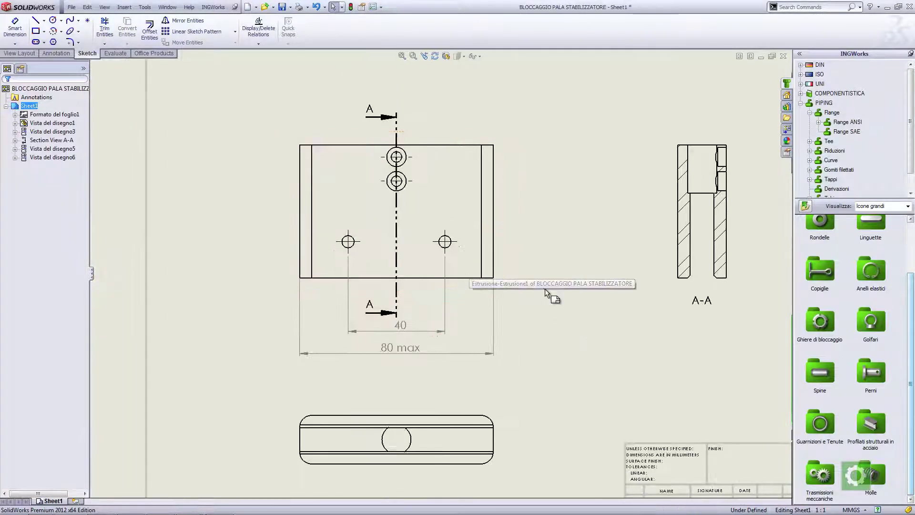
{"action": "middle_click_drag", "start_coordinate": [551, 270], "coordinate": [486, 259]}
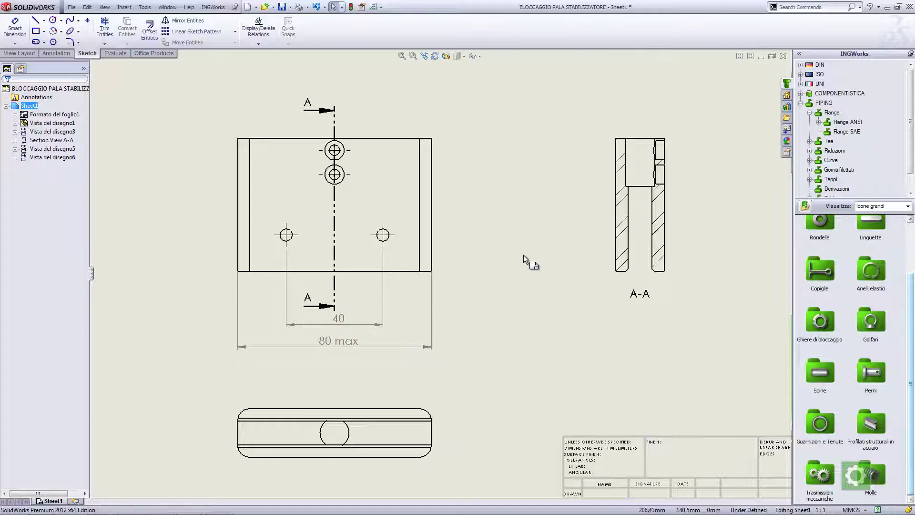
{"action": "middle_click_drag", "start_coordinate": [523, 254], "coordinate": [507, 270]}
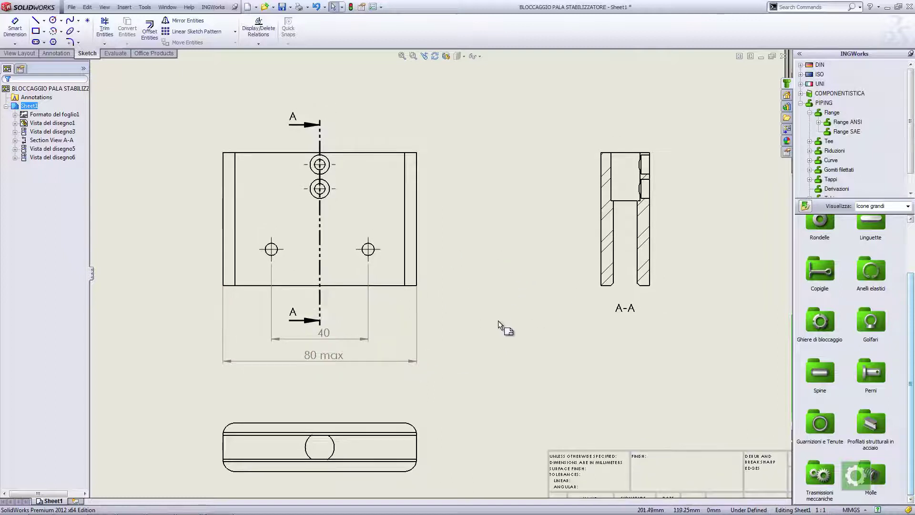
{"action": "middle_click_drag", "start_coordinate": [498, 321], "coordinate": [488, 308]}
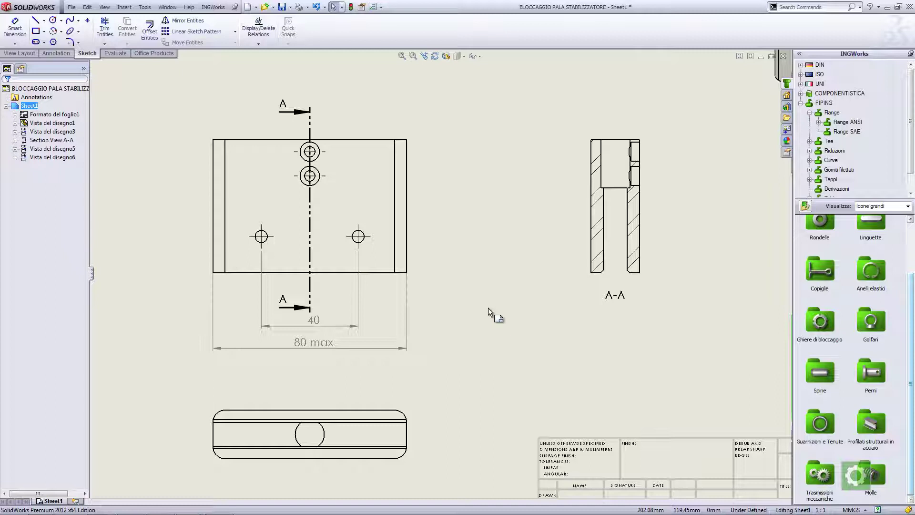
{"action": "middle_click_drag", "start_coordinate": [488, 307], "coordinate": [422, 321]}
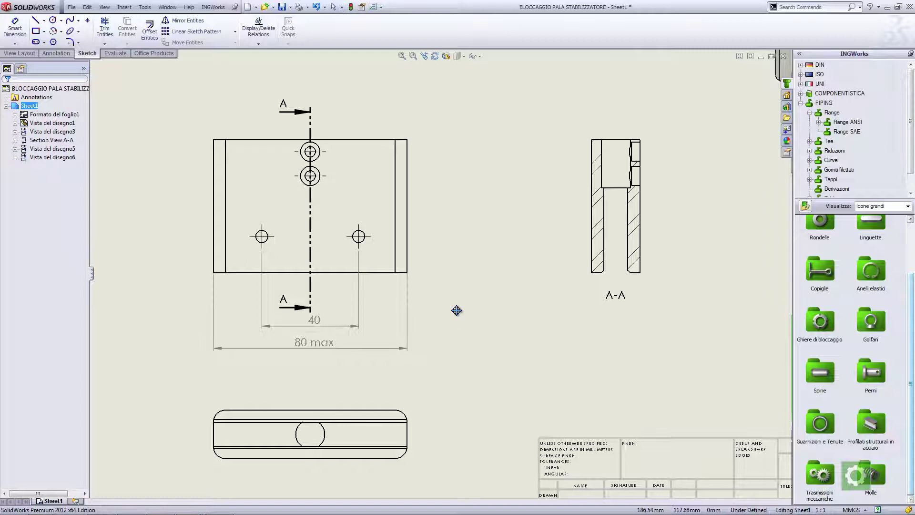